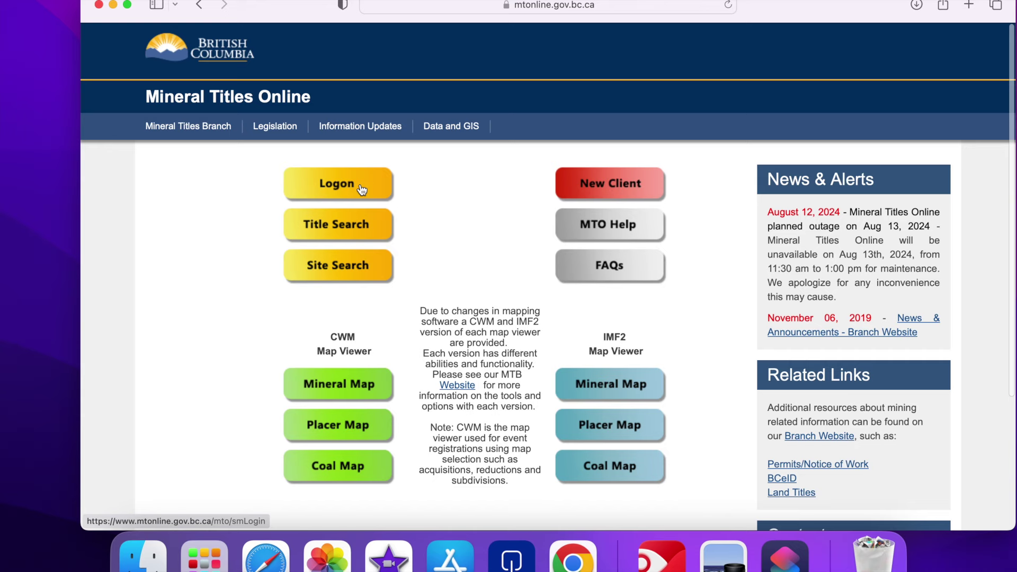
Step: Start logging in to Mineral Titles Online from its home page
left_click(360, 185)
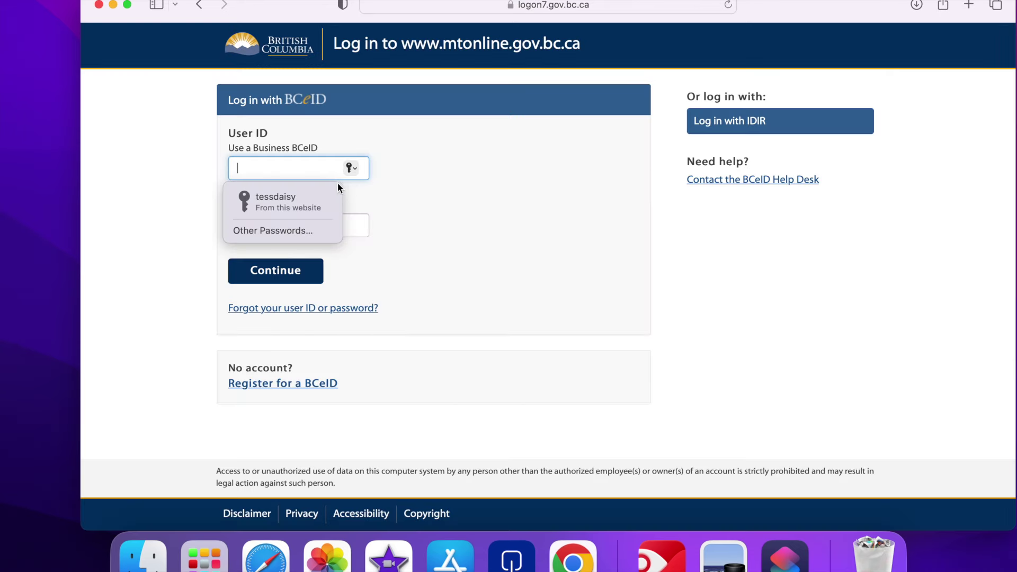
Step: Log in with the saved BCeID credentials and open the Placer Claim activities
left_click(310, 205)
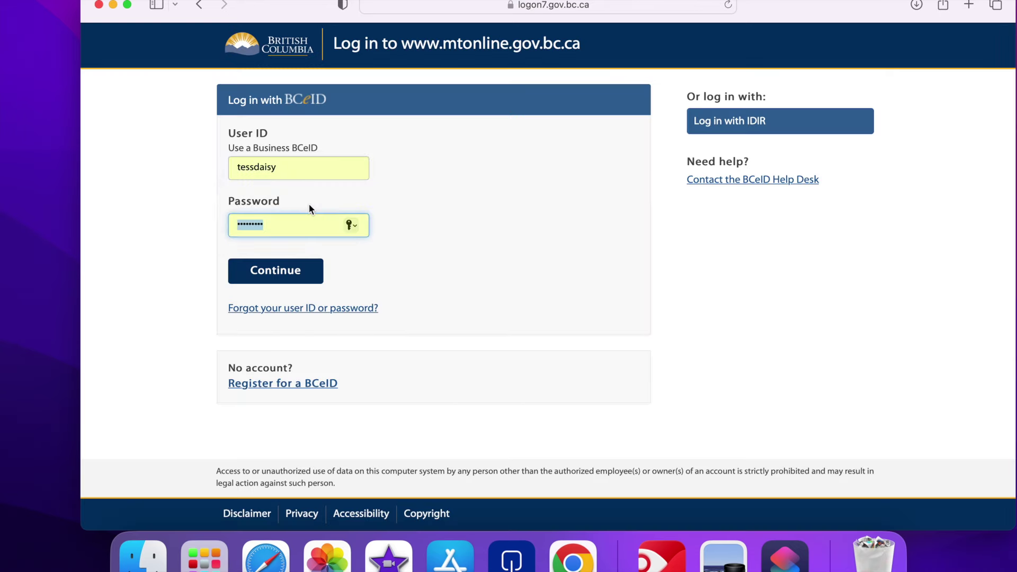
left_click(293, 262)
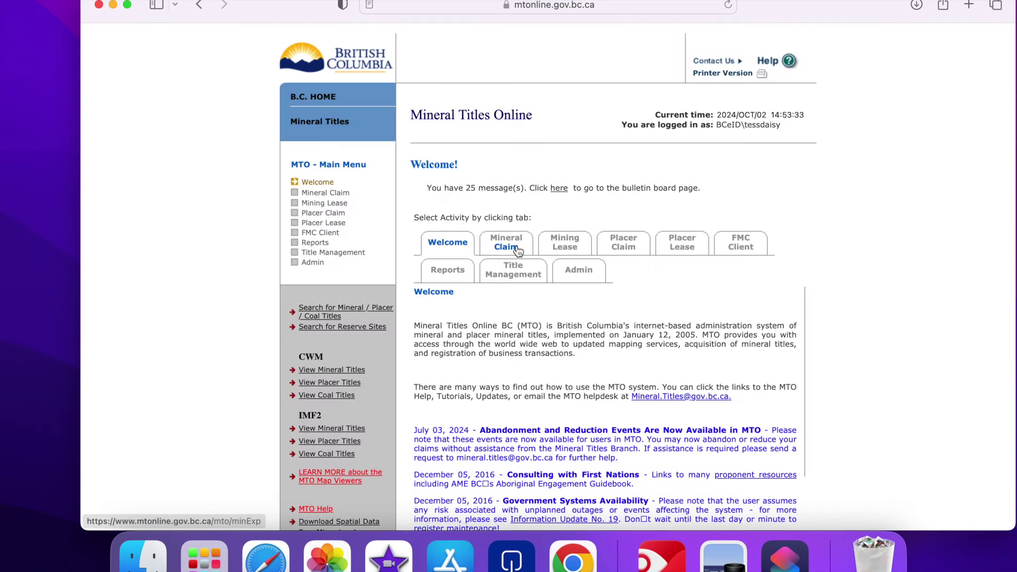
left_click(618, 239)
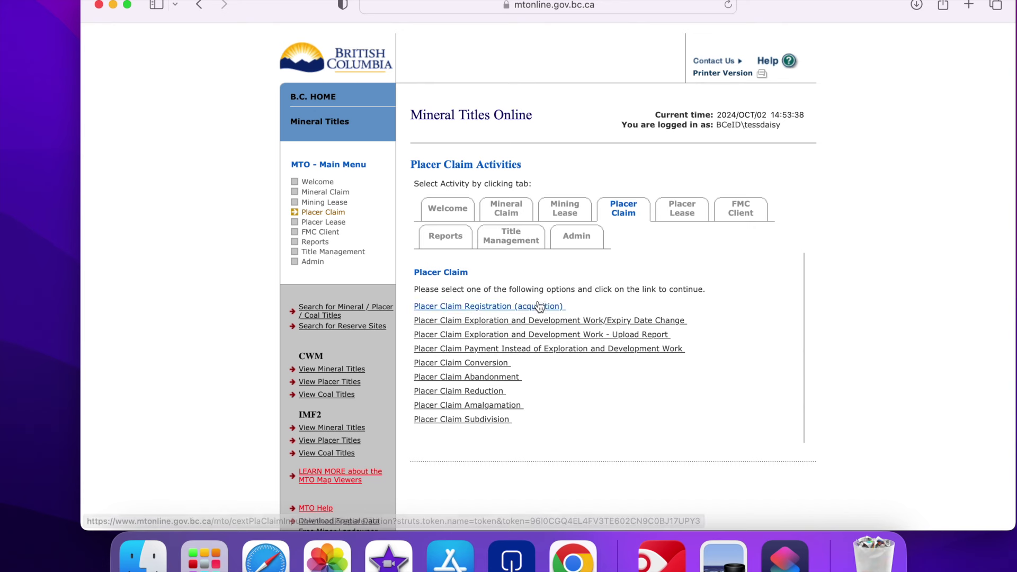
Step: Start a placer claim registration and decline the mining-activity statement
left_click(539, 307)
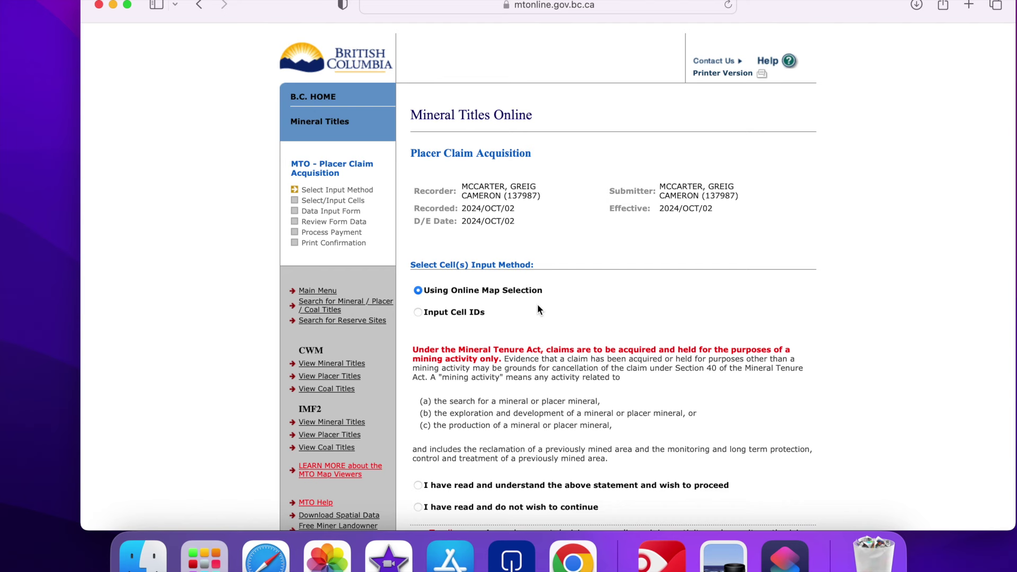
left_click(423, 508)
scroll(792, 478, "down", 5)
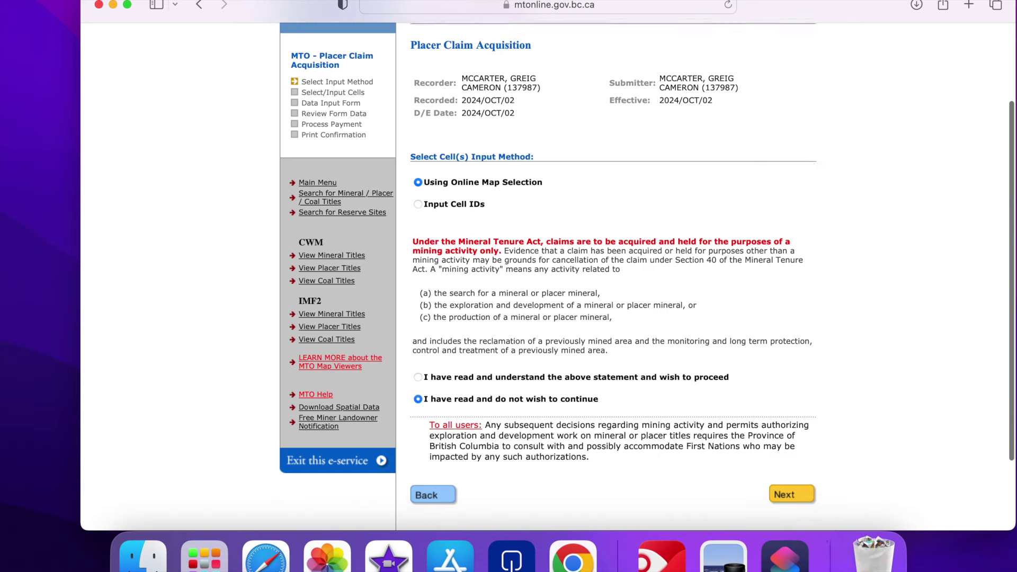
left_click(806, 410)
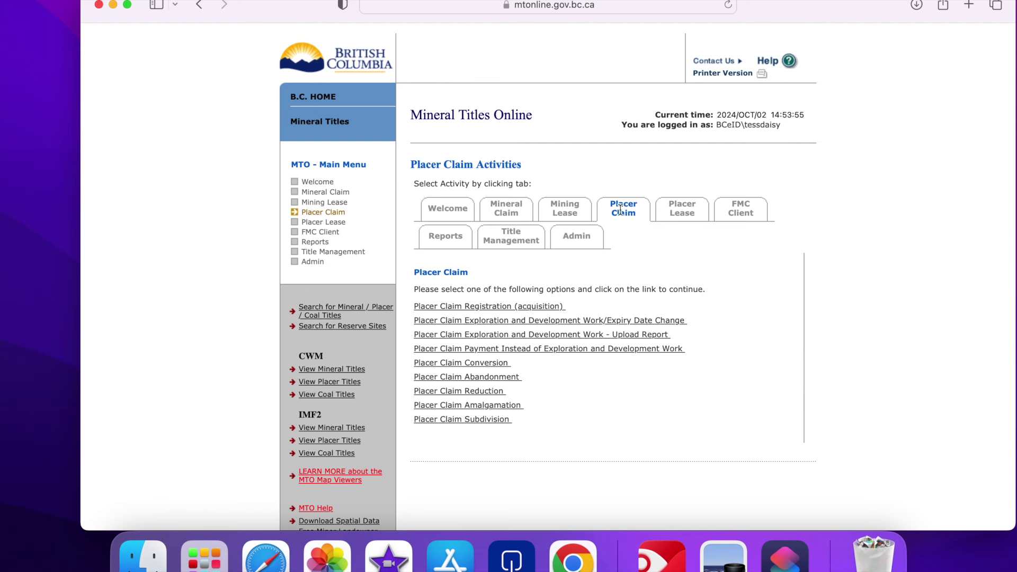
Step: Restart Placer Claim Registration (acquisition) and accept the statement to proceed to the map
left_click(521, 306)
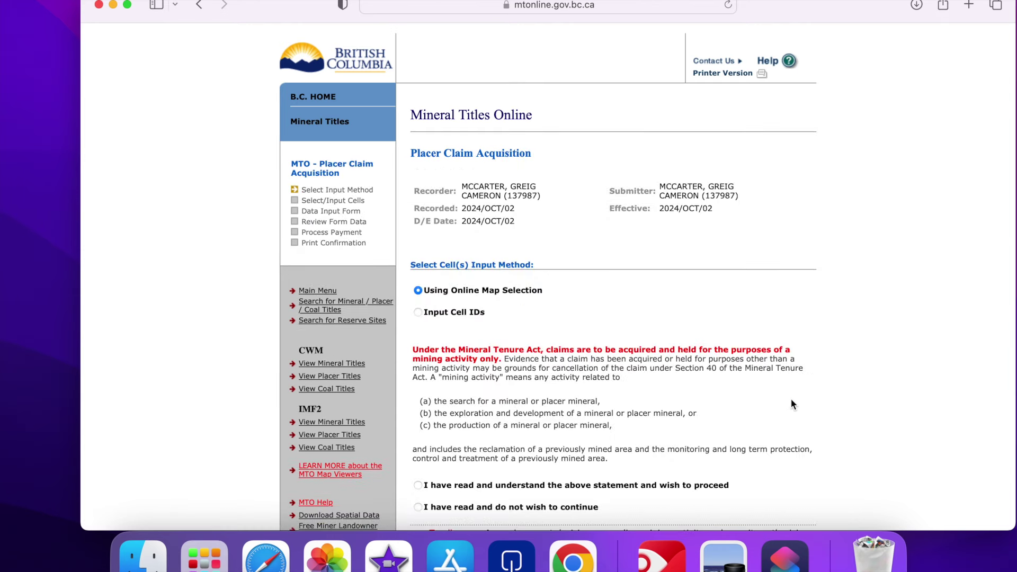
scroll(814, 402, "down", 5)
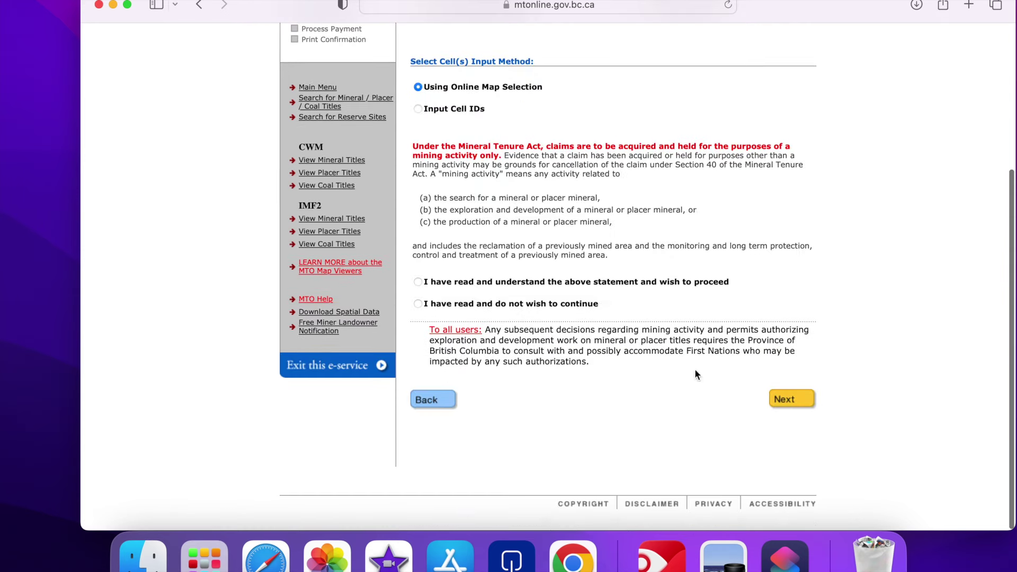
left_click(419, 286)
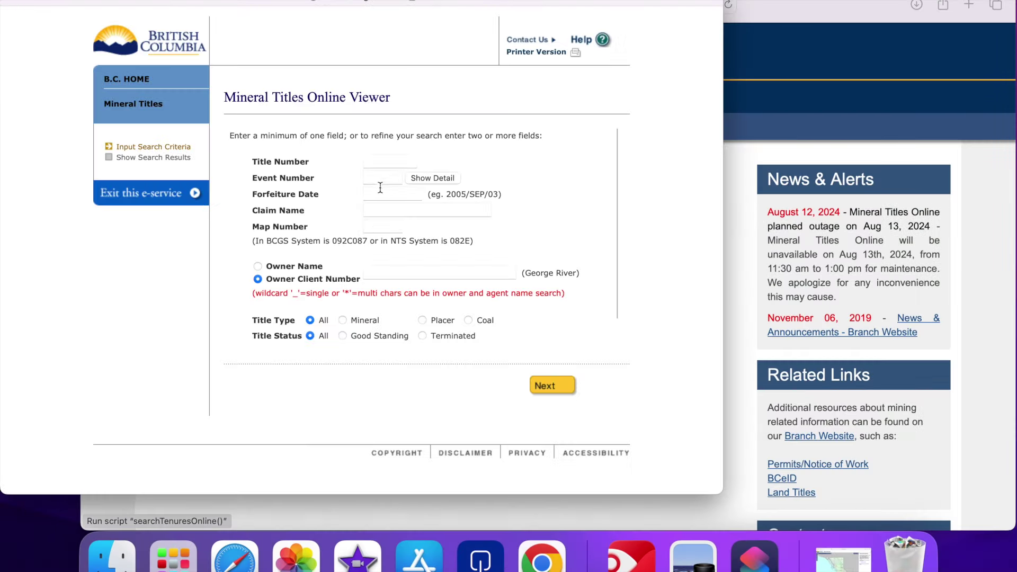
Step: Search for Placer titles with status Terminated and forfeiture date 2024/OCT/01
left_click(382, 190)
type("2024")
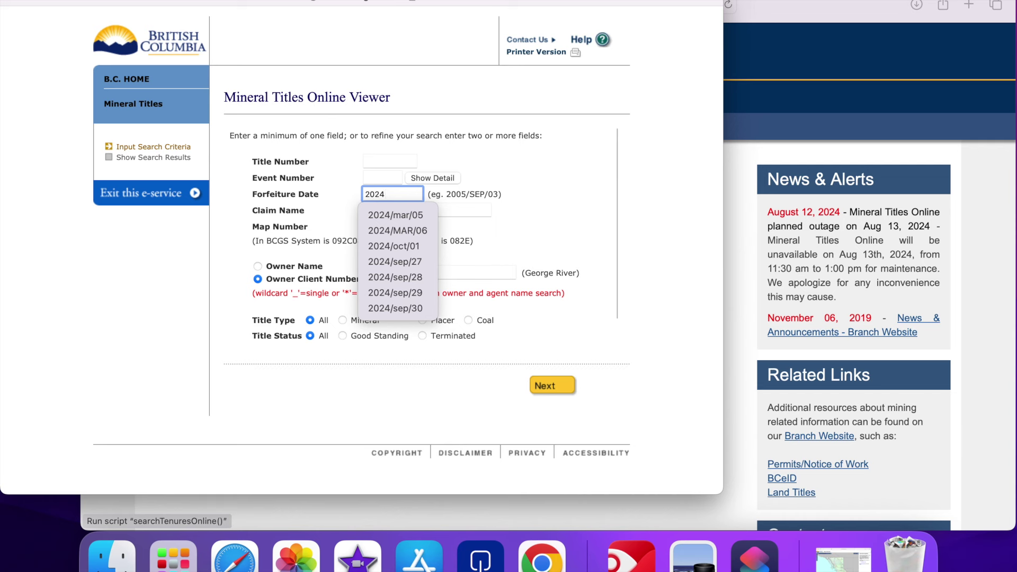
left_click(390, 247)
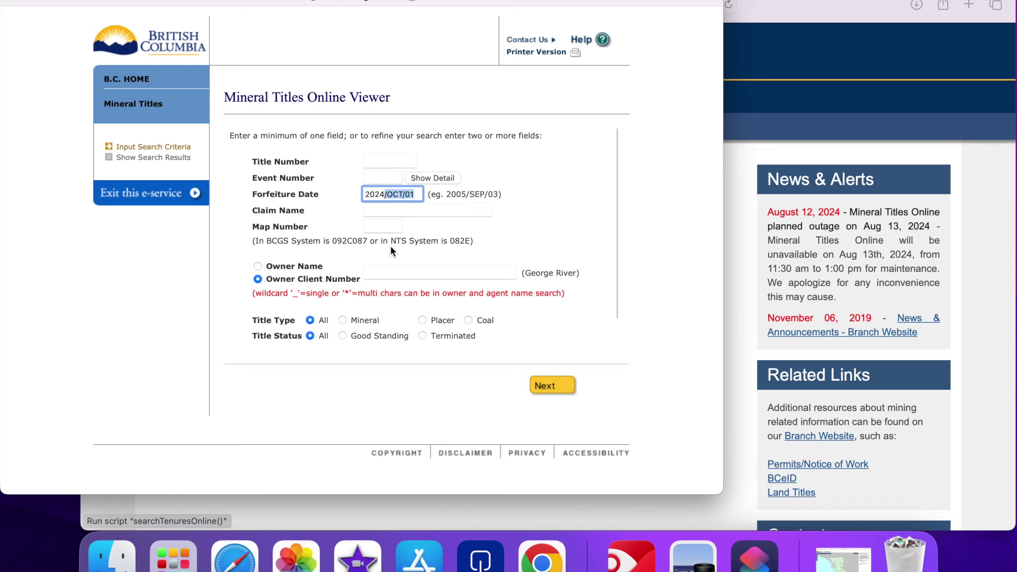
left_click(423, 320)
left_click(423, 336)
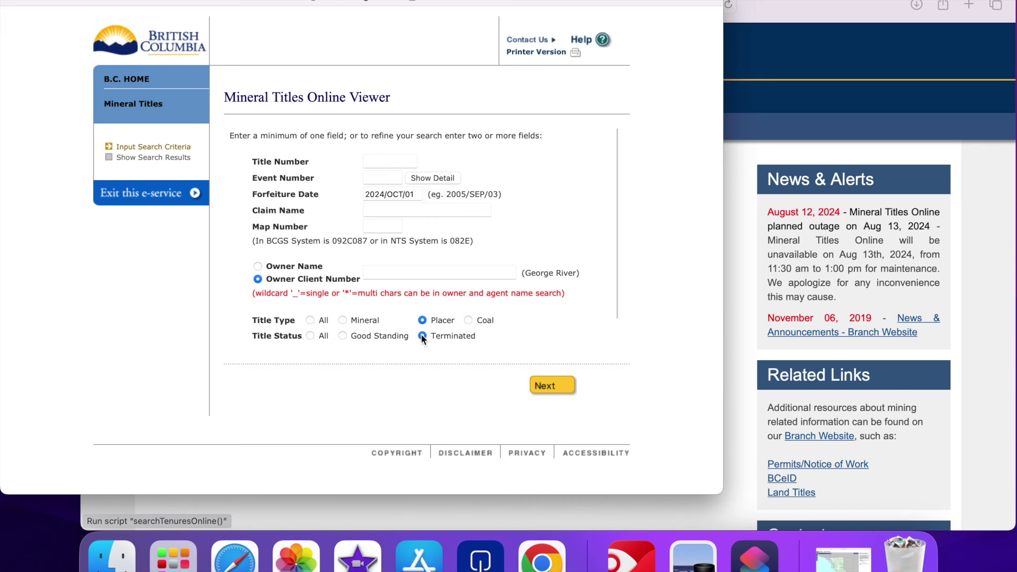
left_click(532, 379)
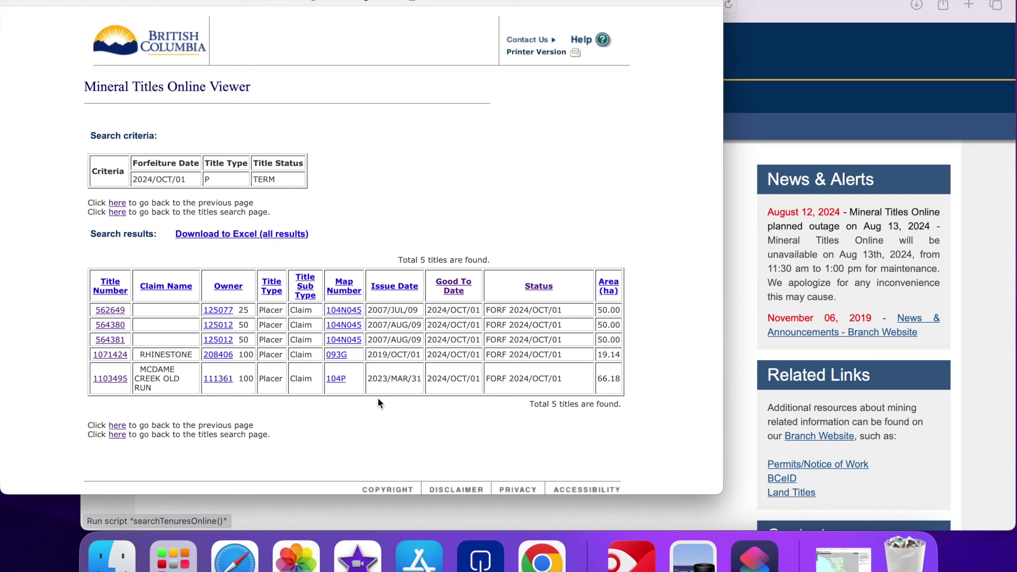
Step: Open title 562649 and review its details: Atlin, 50 ha, forfeited 2024/OCT/01
left_click(119, 310)
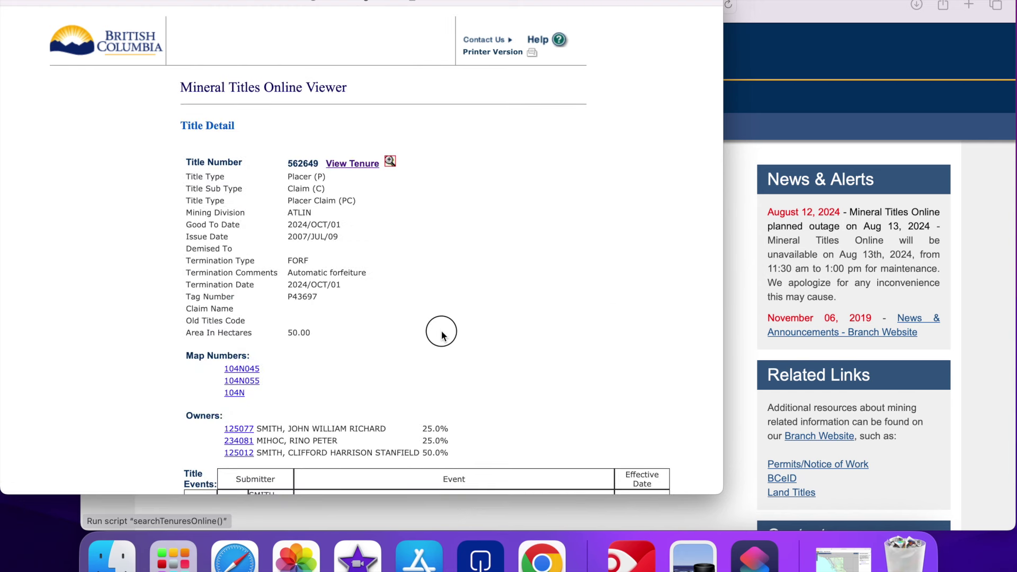
scroll(442, 333, "down", 10)
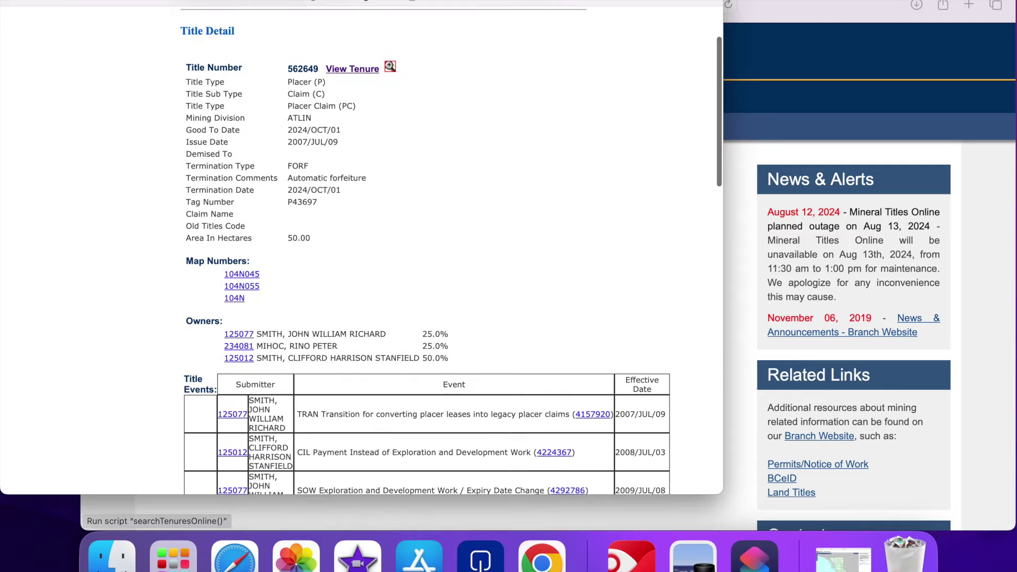
scroll(427, 250, "down", 11)
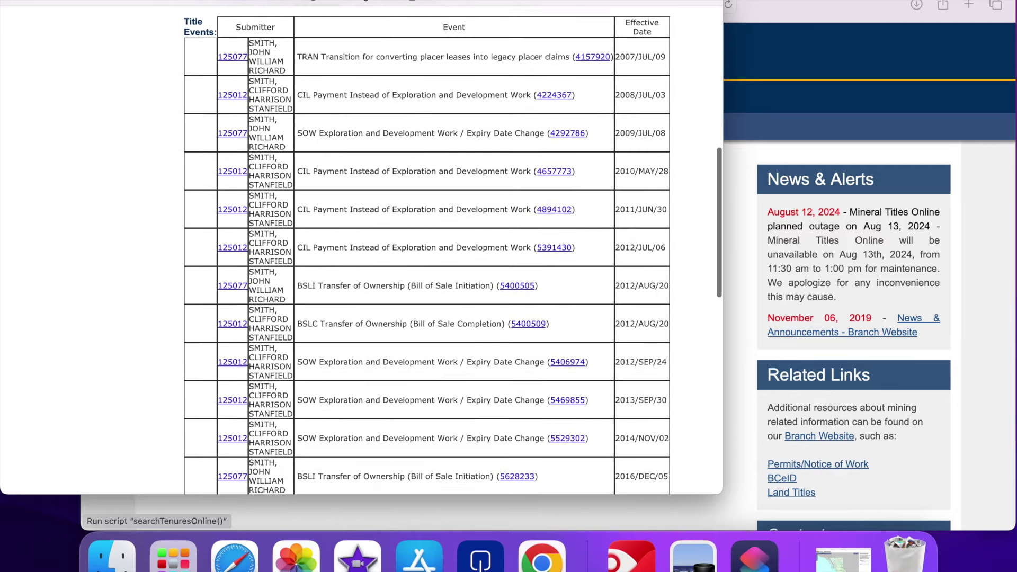
scroll(427, 250, "down", 11)
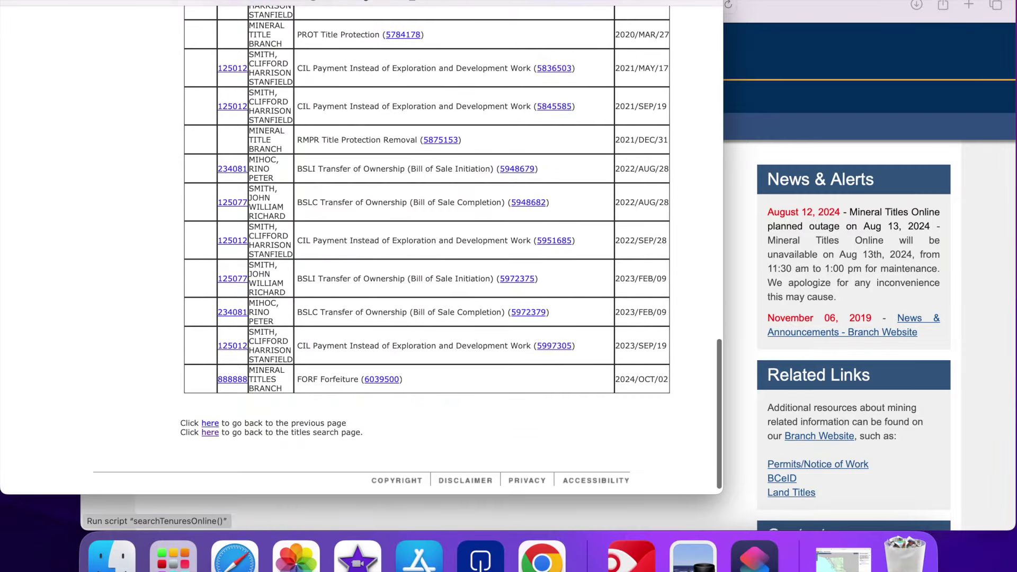
scroll(427, 250, "up", 19)
scroll(427, 250, "up", 12)
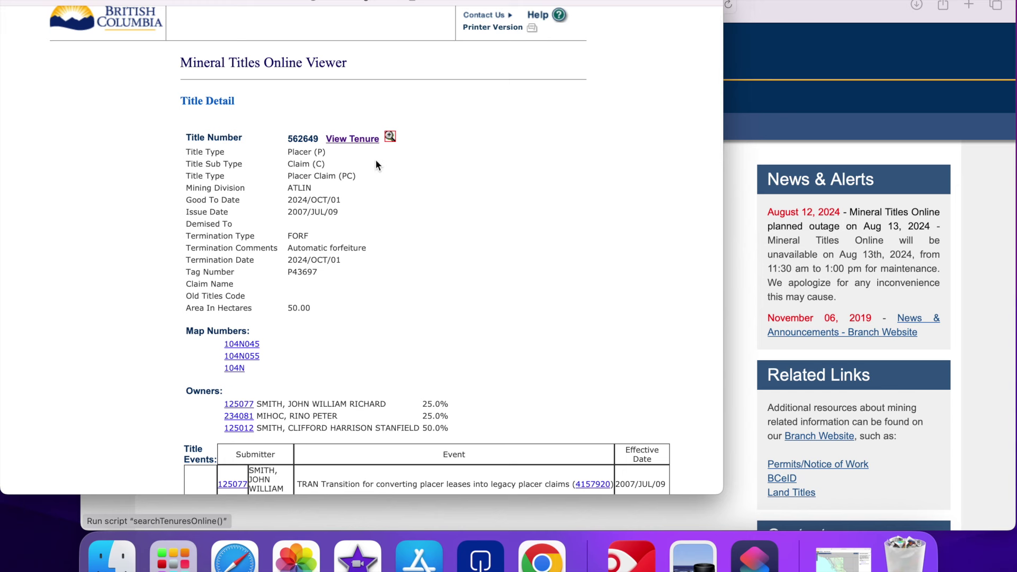
Step: Show title 562649 full screen on the map, zoomed in two levels and centred
left_click(364, 138)
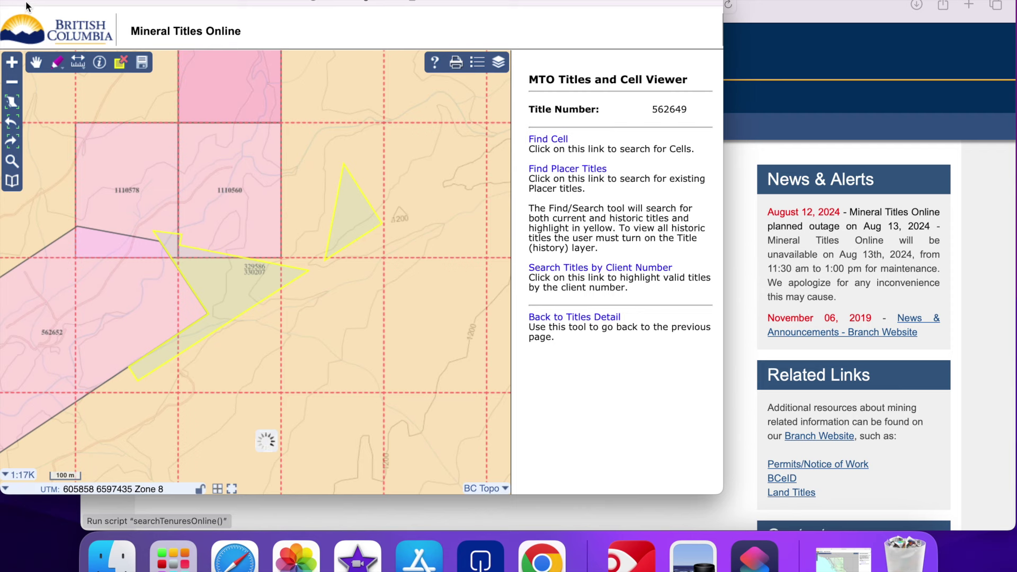
left_click(29, 5)
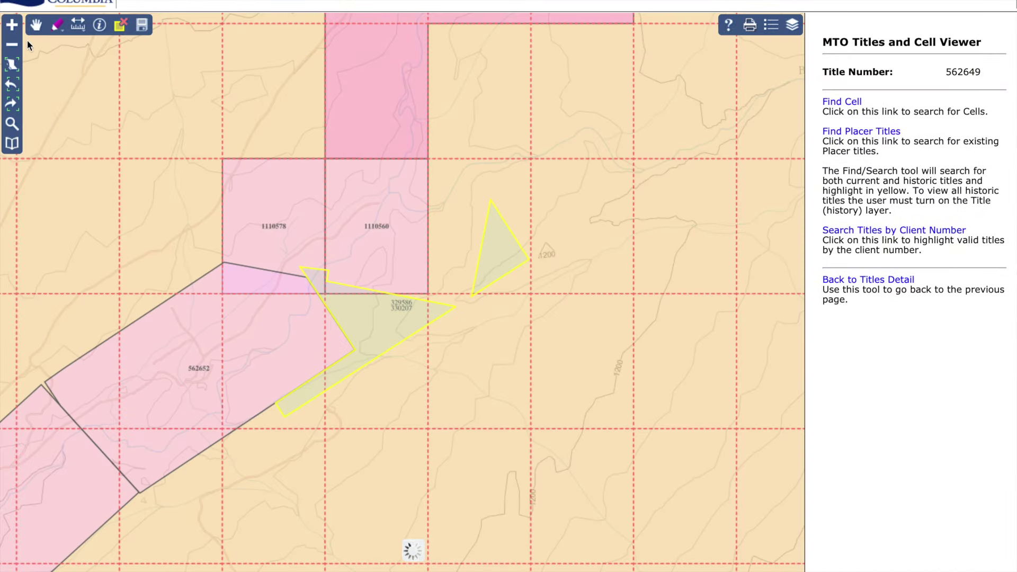
left_click(15, 27)
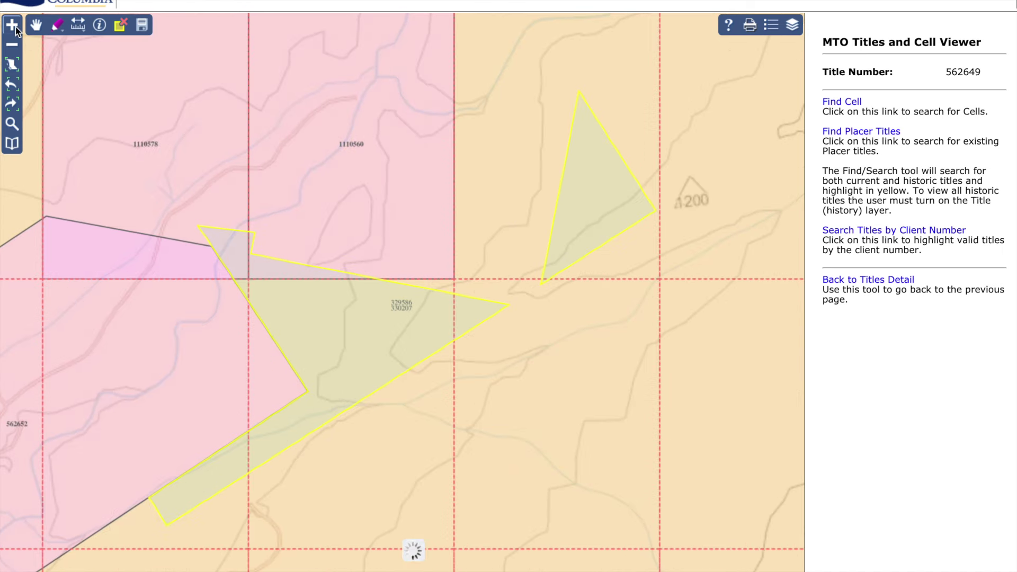
left_click(15, 26)
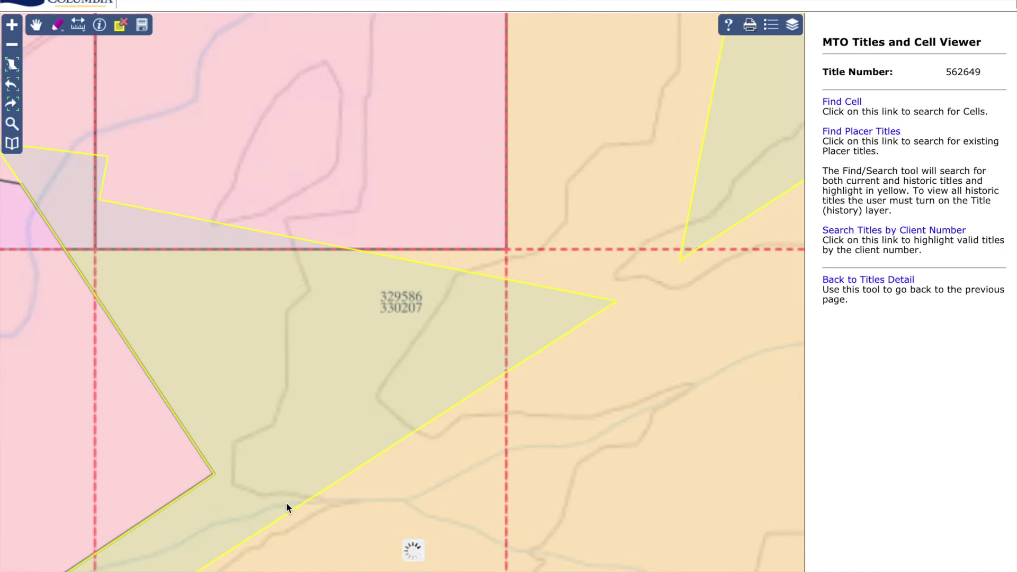
left_click_drag(338, 537, 347, 500)
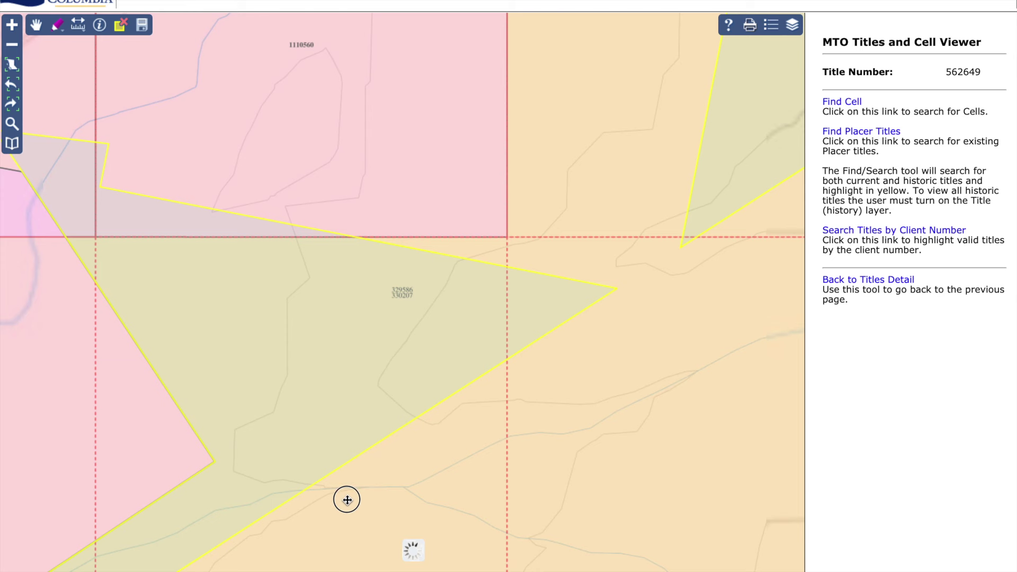
left_click_drag(347, 500, 418, 381)
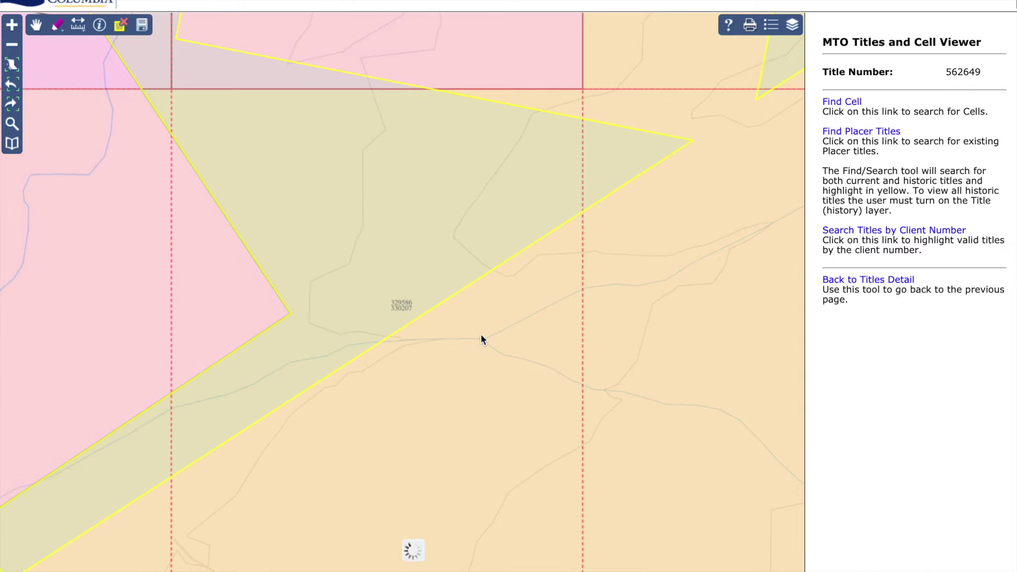
Step: Hide Placer Claim Areas and Placer Claim and Lease Areas layers, zoom out one level, exit full screen
left_click(792, 24)
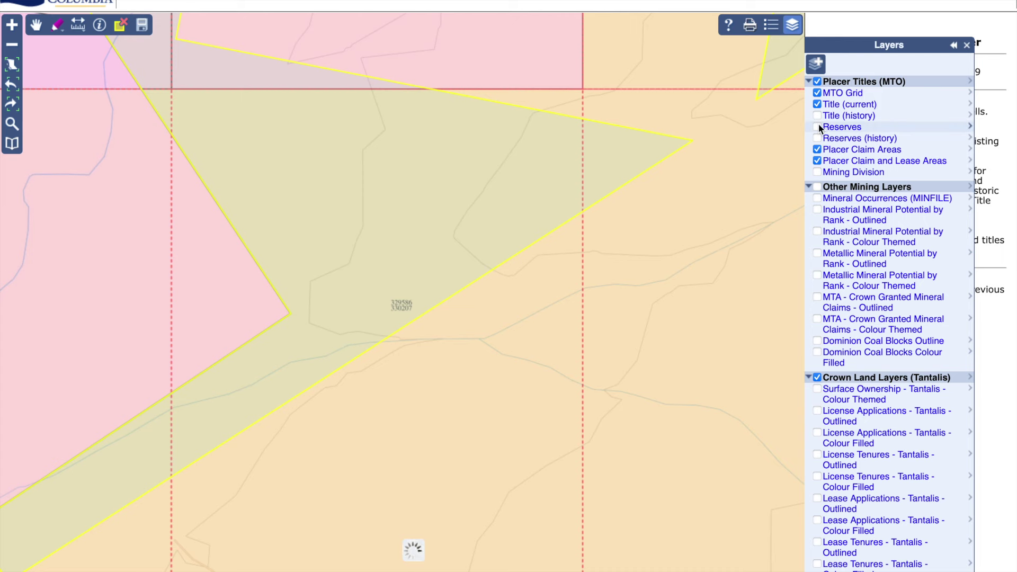
left_click(818, 149)
left_click(818, 160)
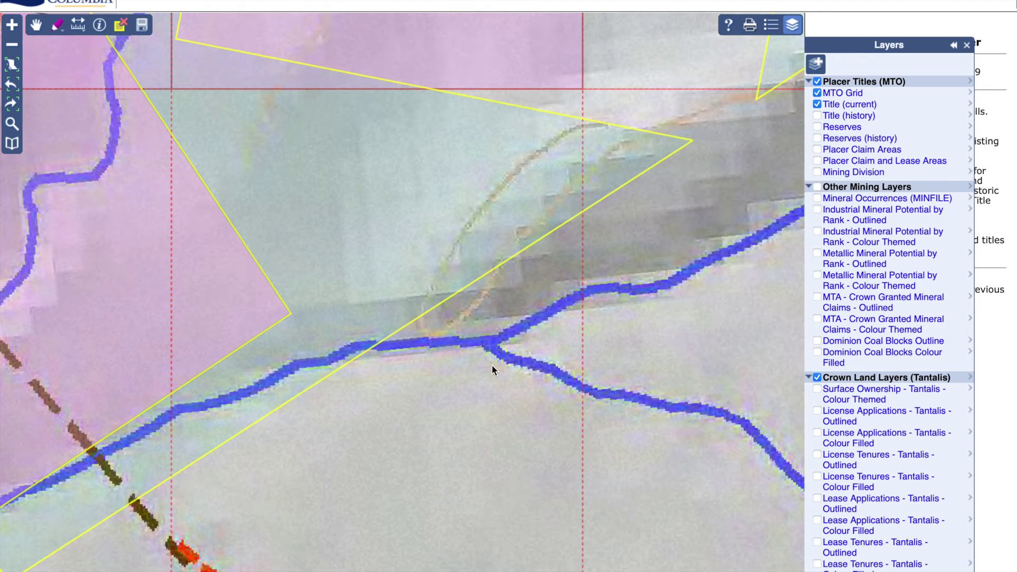
left_click(12, 44)
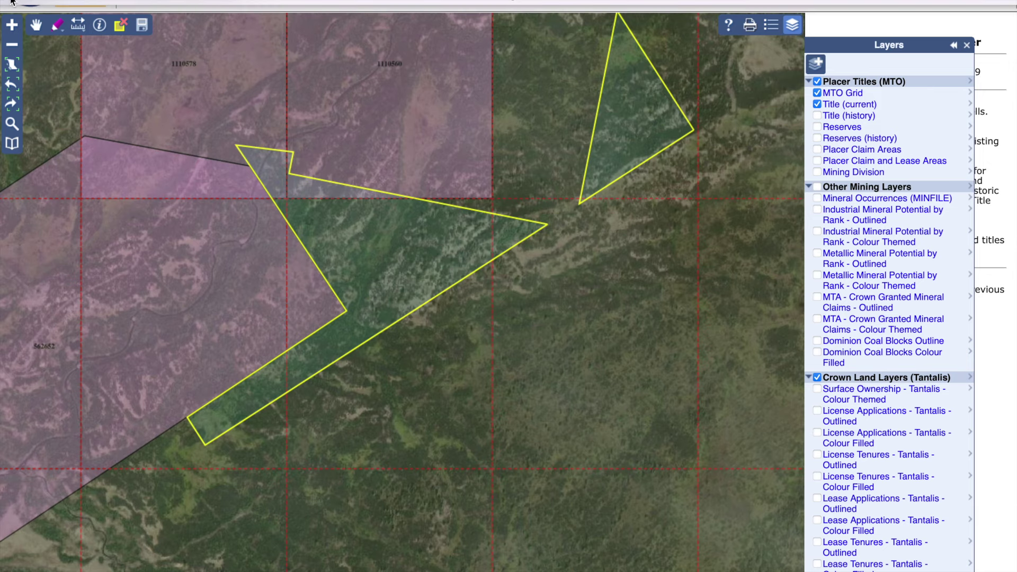
key("ctrl+Left")
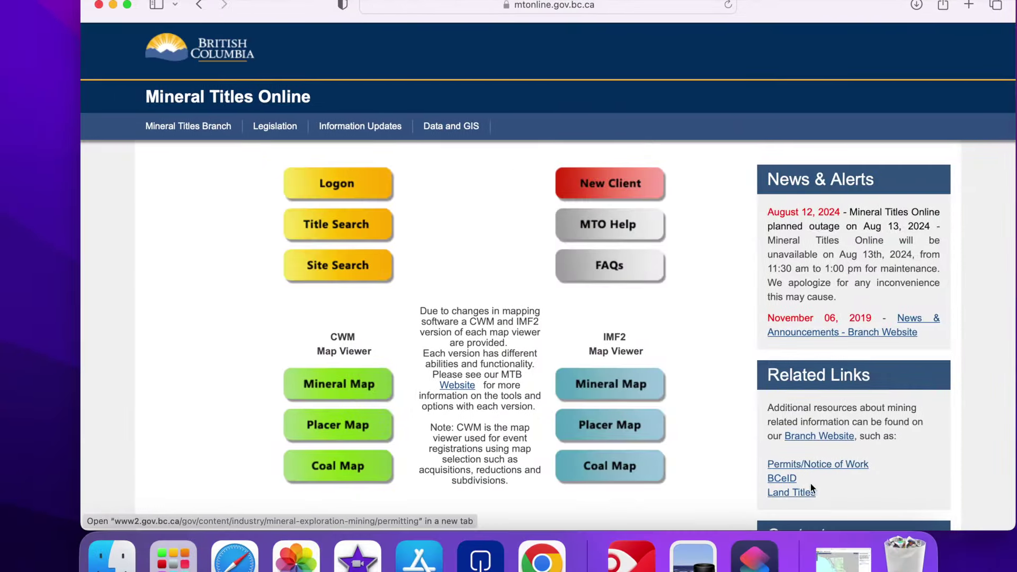
Step: Restore the acquisition map and zoom in to the cell grid near Atlin
left_click(844, 557)
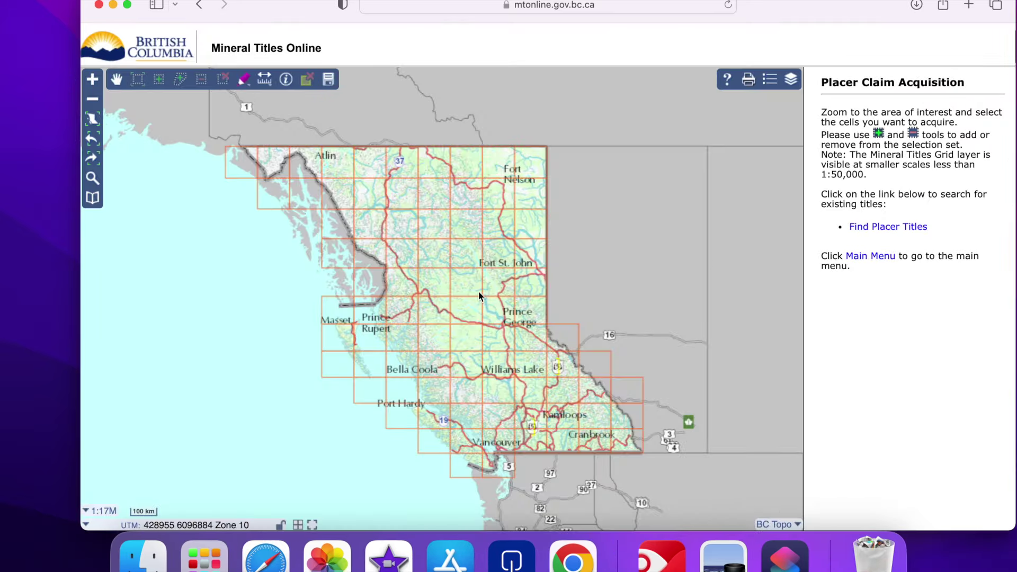
left_click_drag(454, 256, 547, 429)
scroll(416, 403, "up", 3)
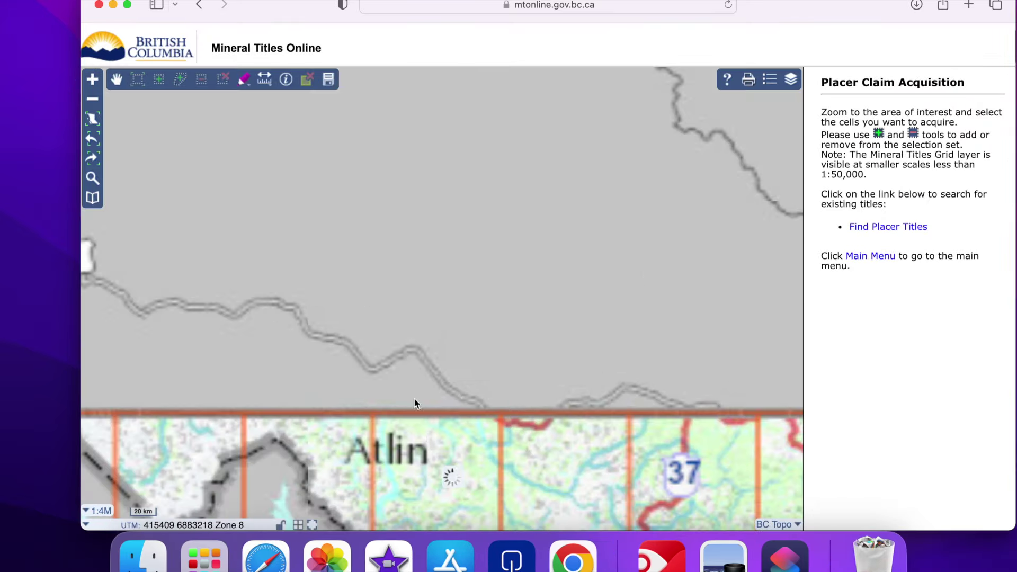
scroll(384, 304, "up", 2)
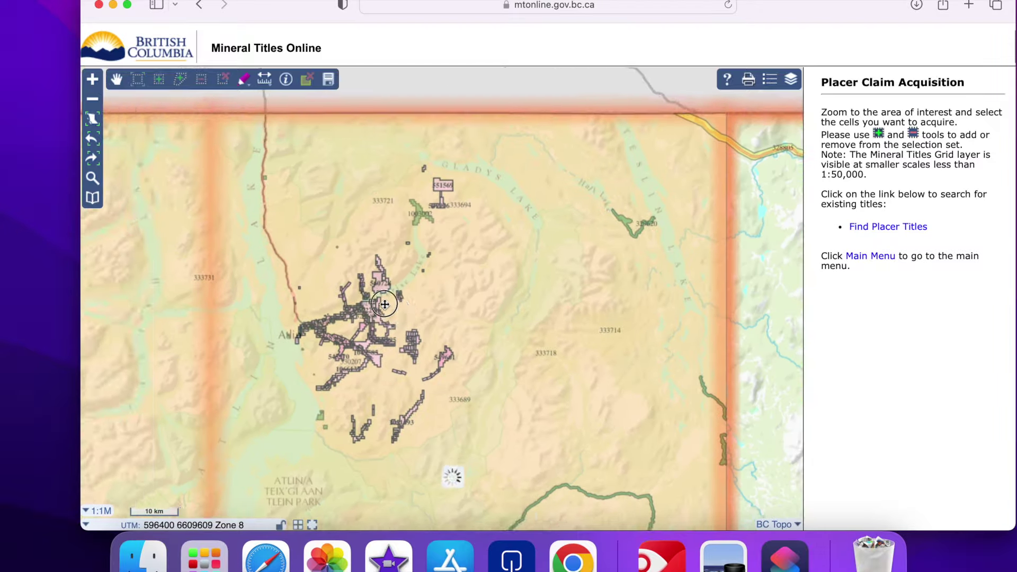
scroll(293, 323, "up", 3)
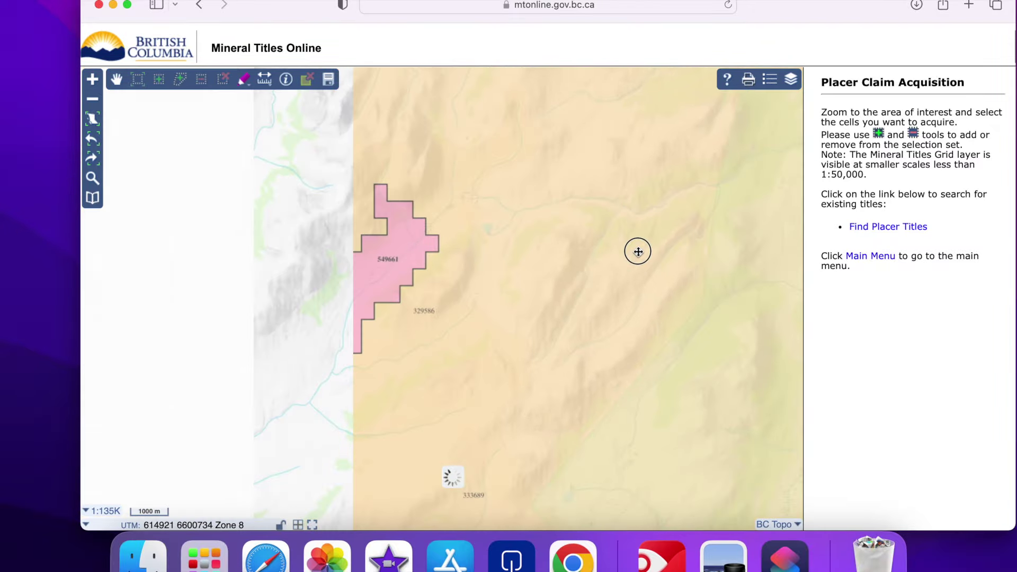
scroll(432, 294, "up", 2)
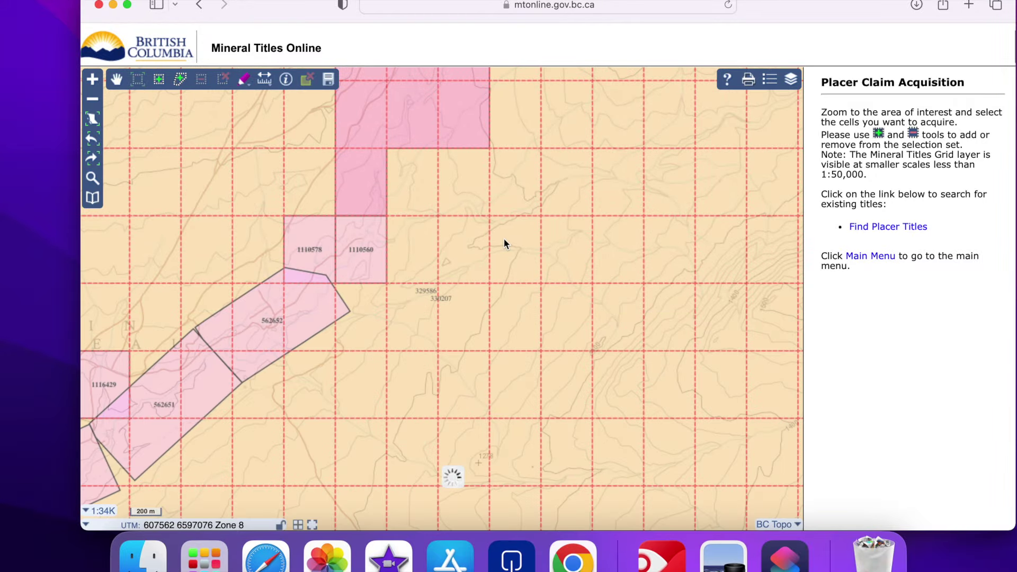
Step: Hide Reserves and both placer area layers, show Title (history), and zoom in one level
left_click(791, 80)
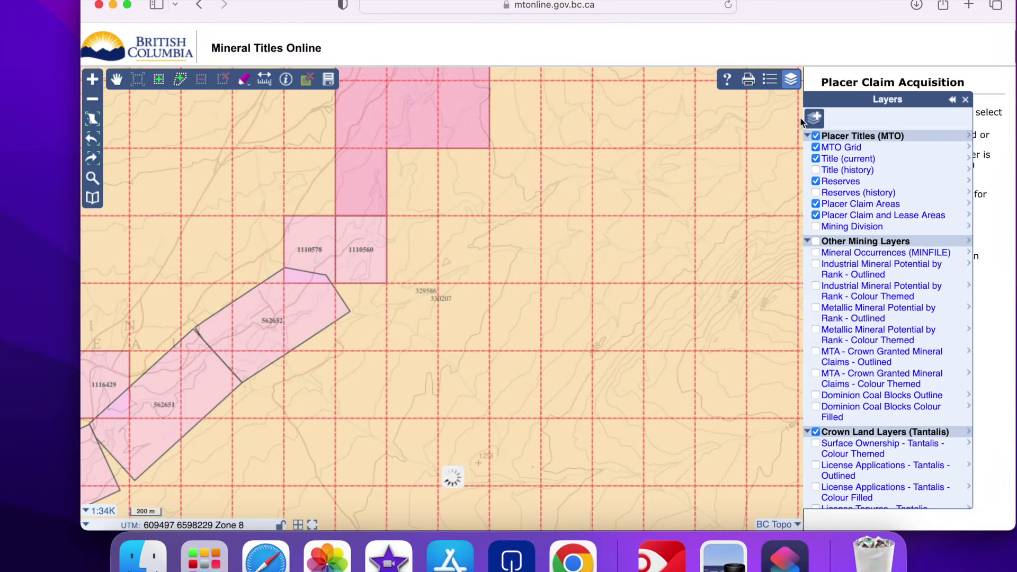
left_click(816, 182)
left_click(816, 204)
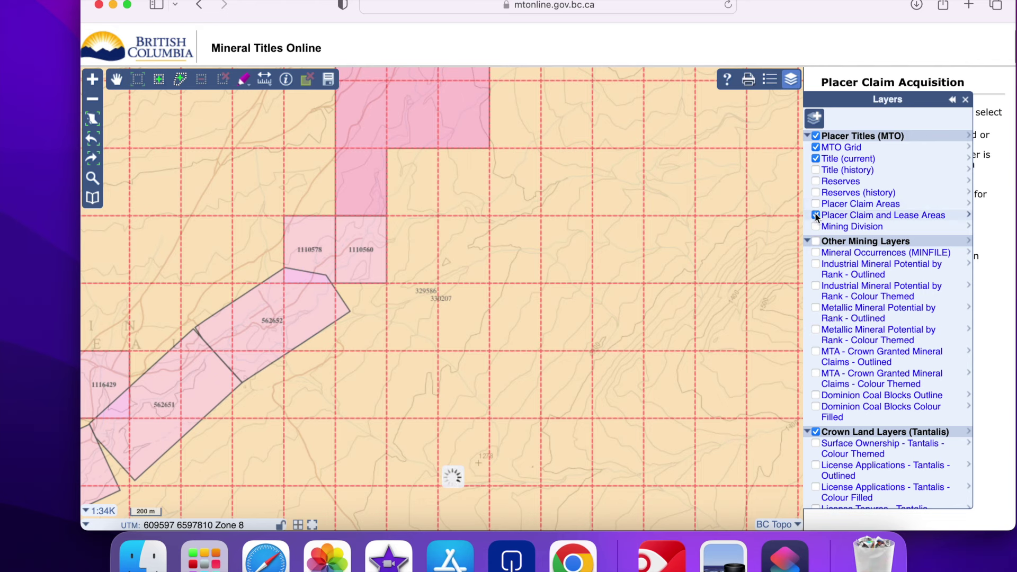
left_click(816, 215)
left_click(815, 169)
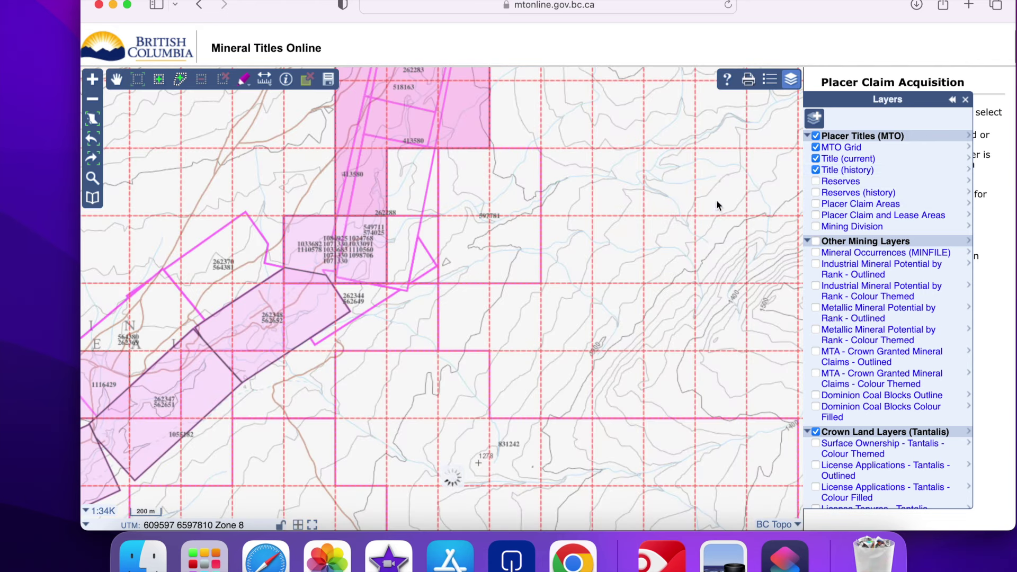
left_click_drag(461, 318, 510, 343)
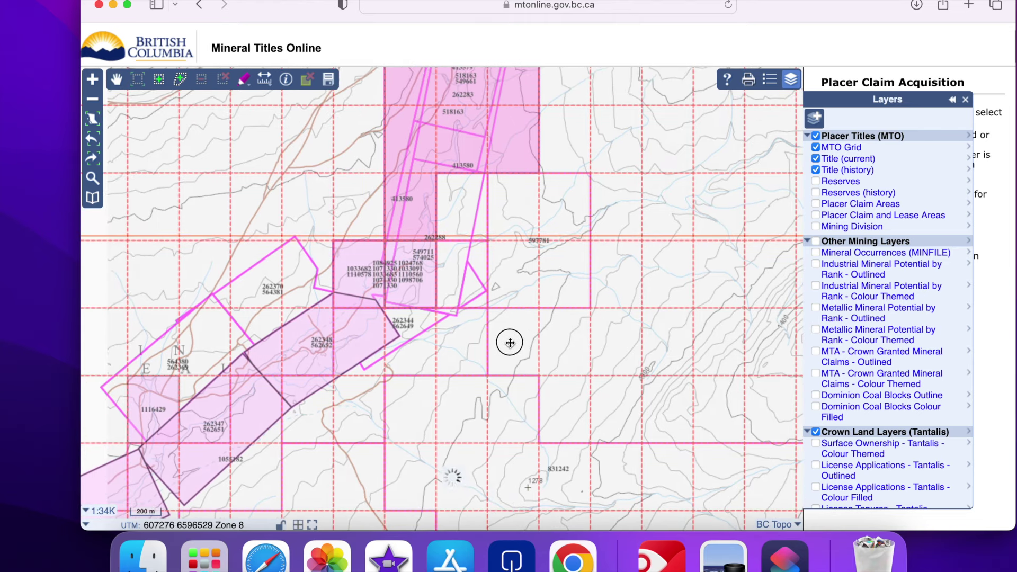
left_click(92, 80)
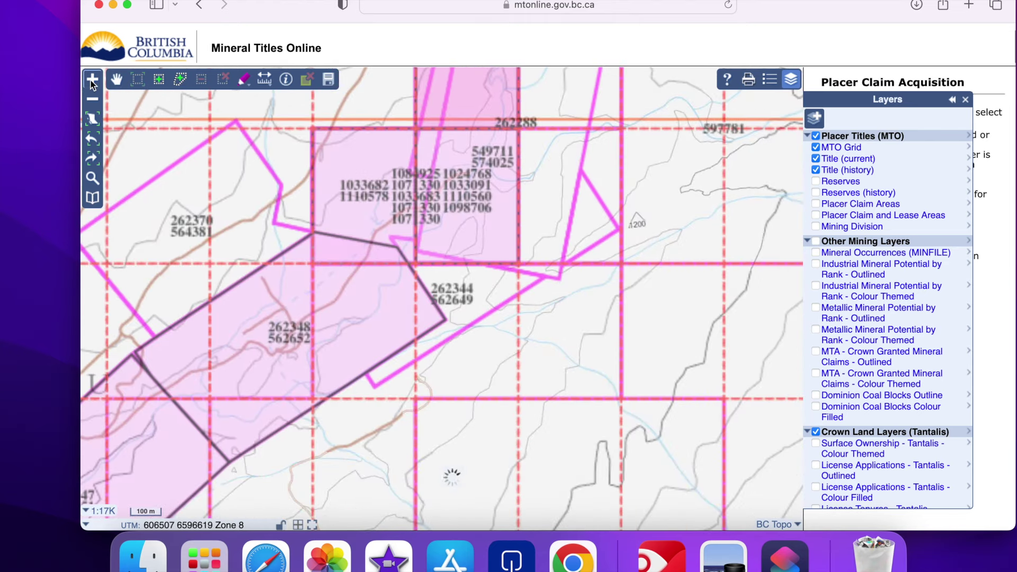
Step: Select cell 104N06I100A with forfeited titles 262344 and 562649 and continue to acquisition
left_click(159, 79)
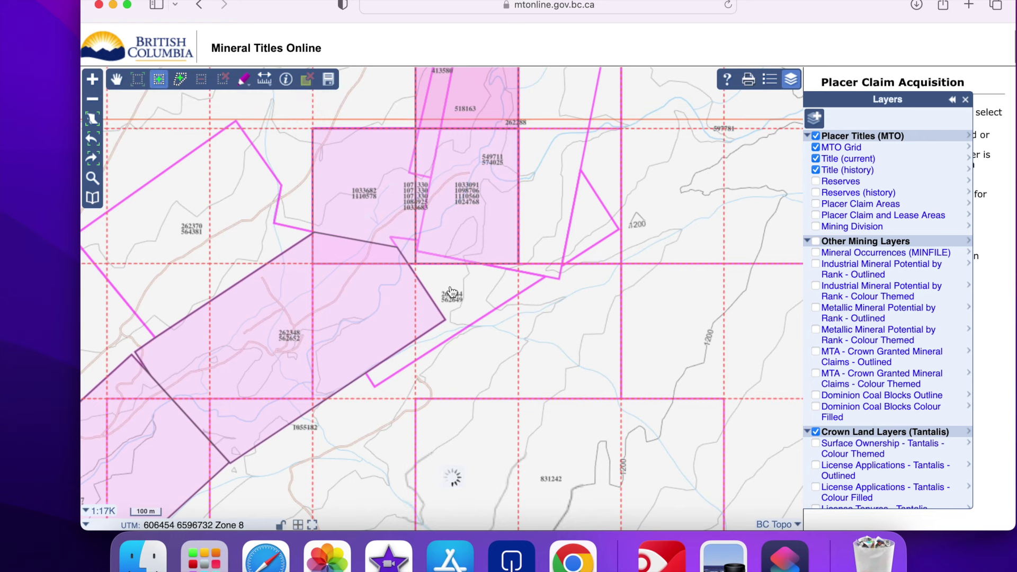
left_click(465, 302)
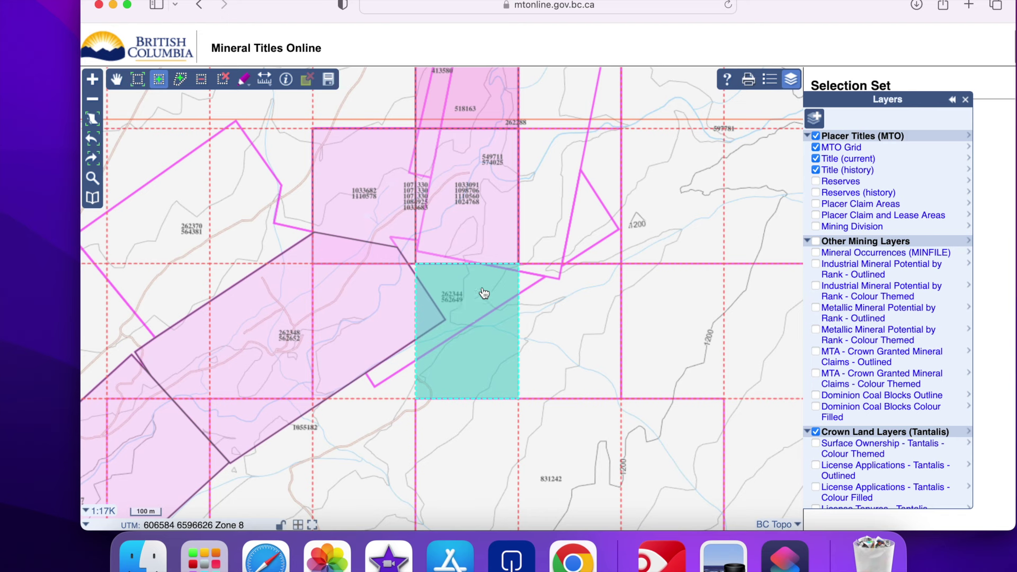
left_click(966, 100)
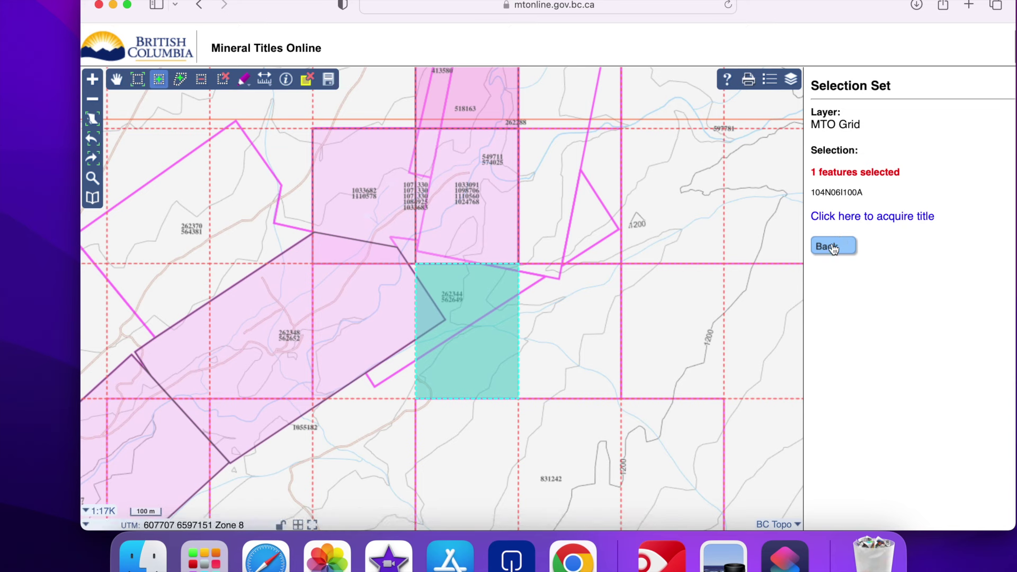
left_click(855, 217)
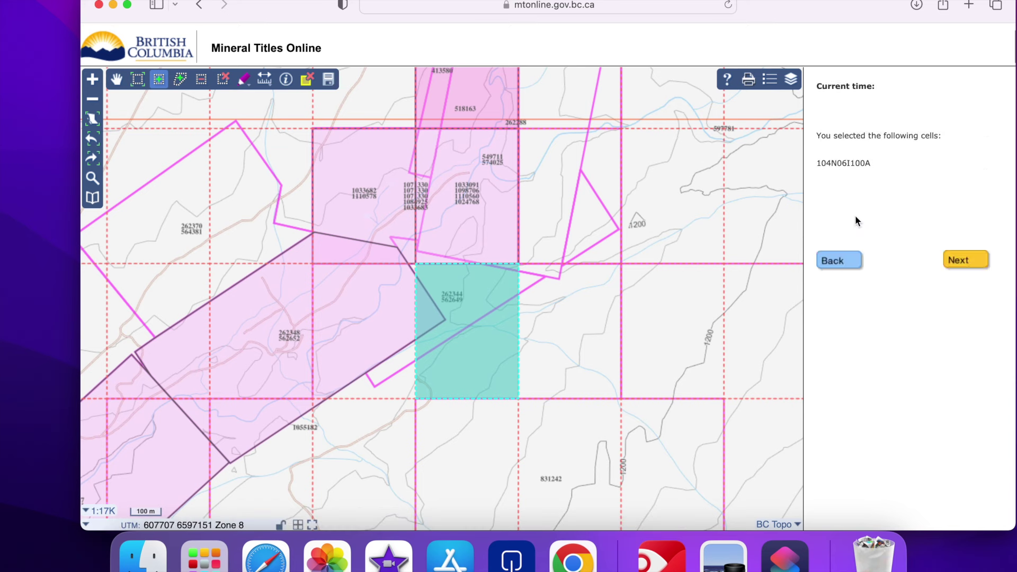
left_click(958, 261)
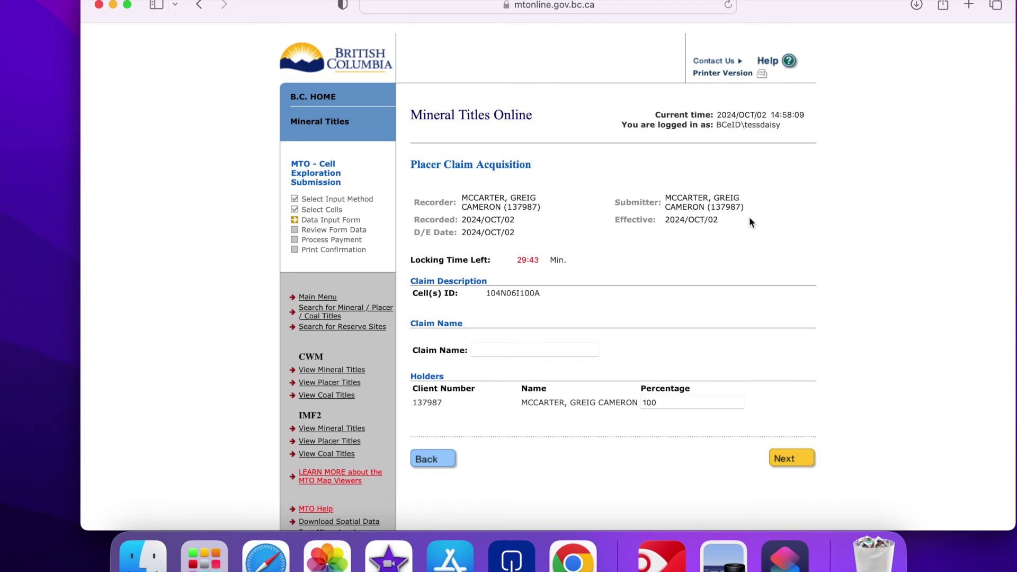
Step: Enter 'Teabag' as the claim name and continue to the review page
left_click(506, 349)
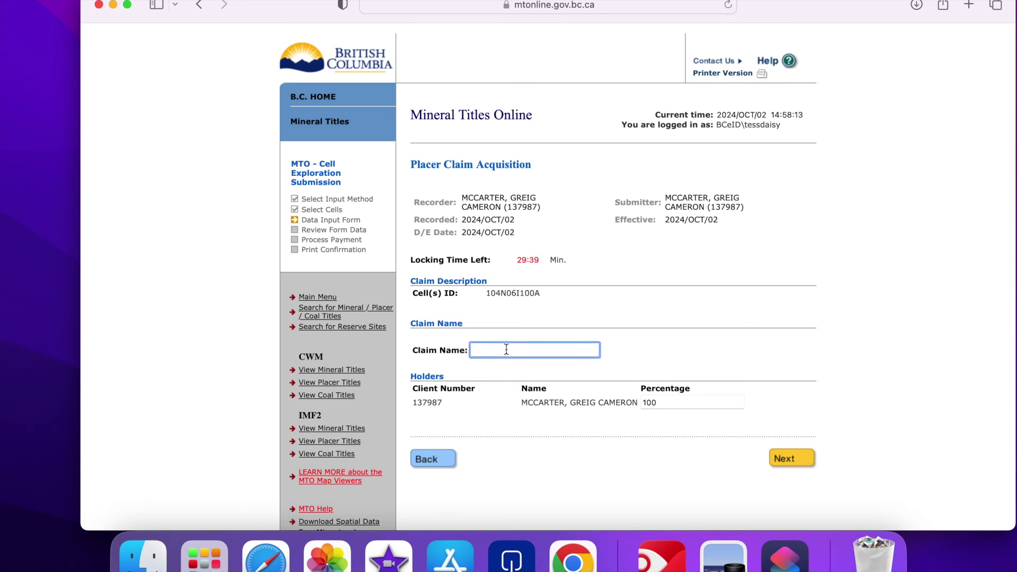
type("Fore")
key("BackSpace")
key("BackSpace")
key("BackSpace")
key("BackSpace")
type("Teabag")
left_click(790, 458)
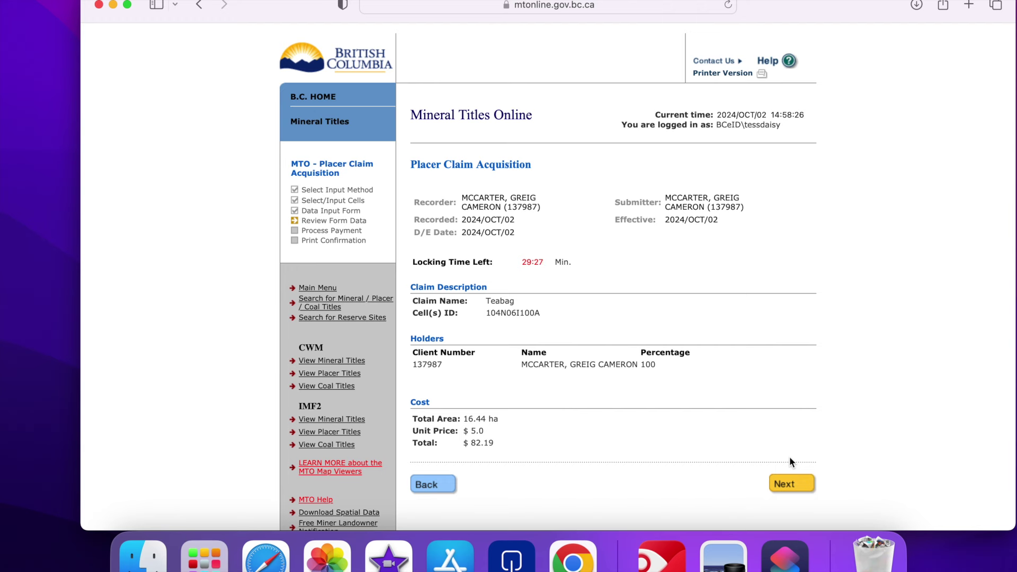
Step: Add the $82.19 claim registration for cell 104N06I100A to the cart and proceed to payment
left_click(789, 483)
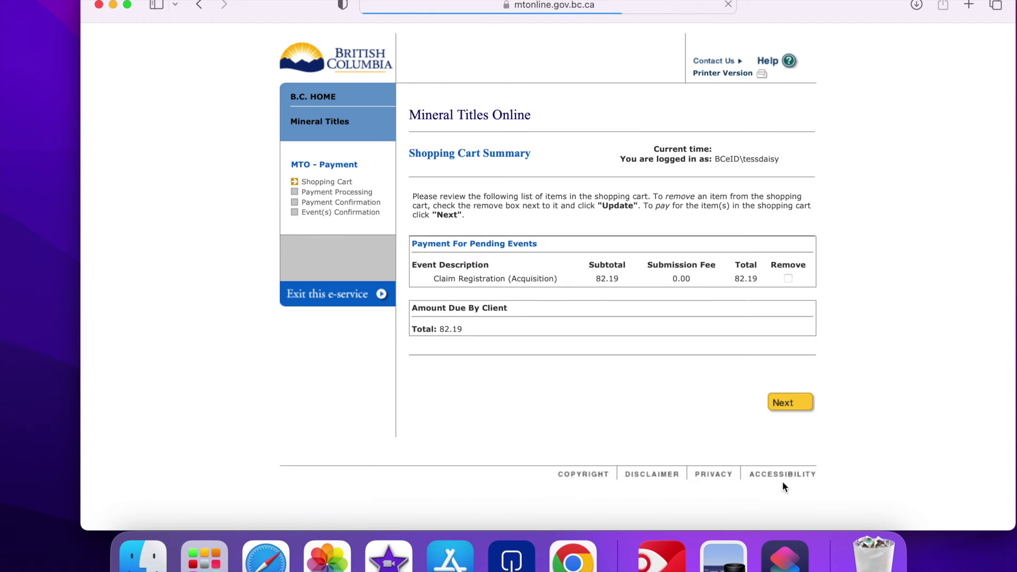
left_click(804, 404)
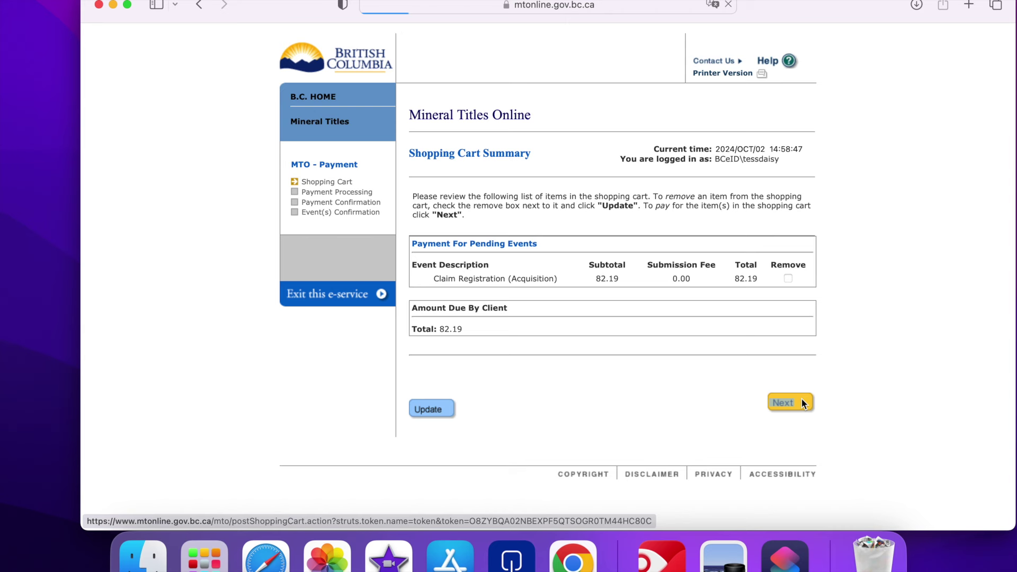